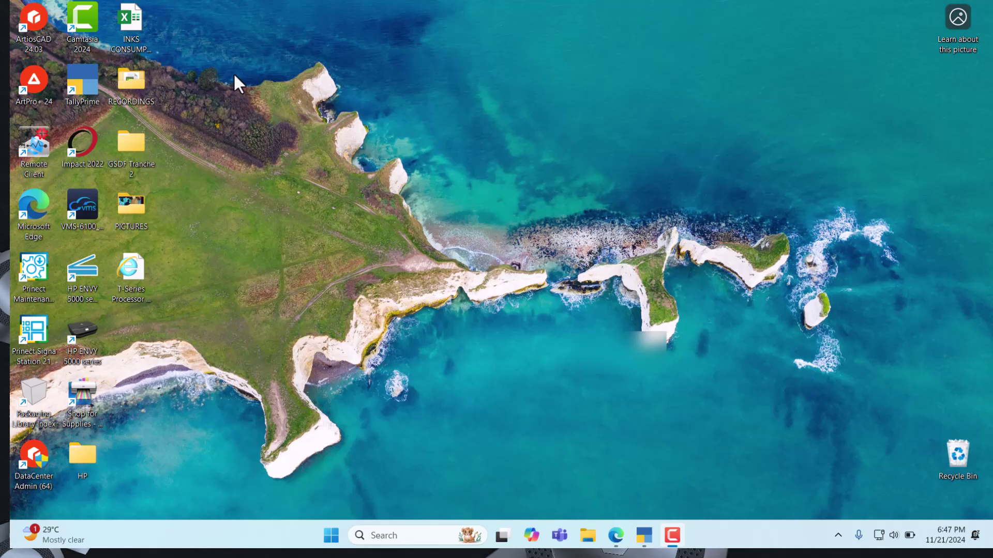
# - Launch Impact 2022 and connect to the Impact2024 database
pyautogui.click(89, 145)
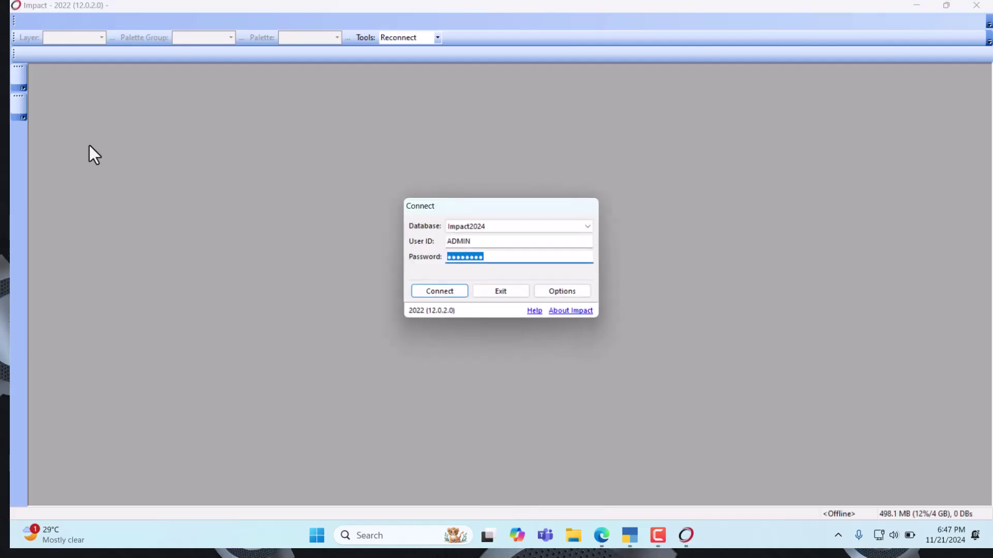
pyautogui.click(451, 290)
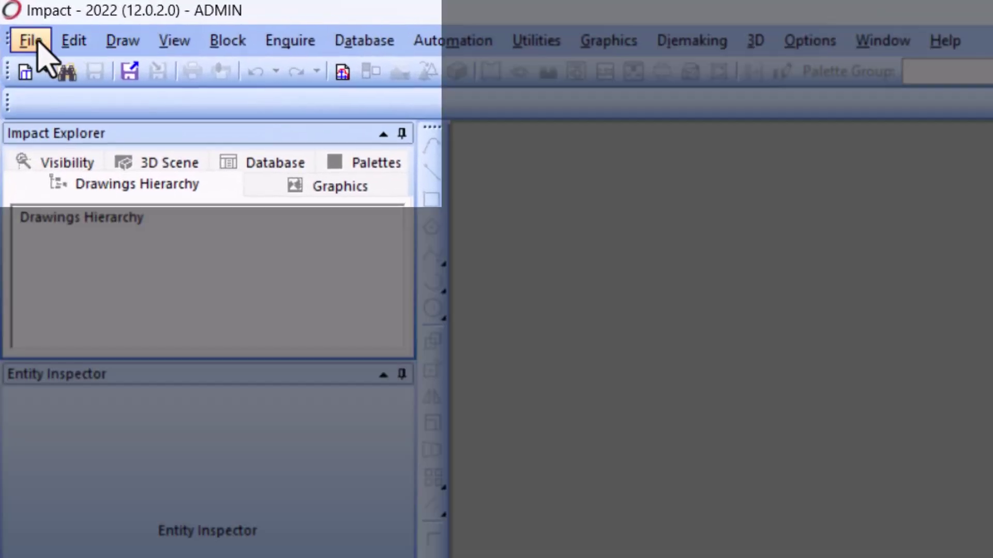
# - Start a new design from the standards library via File > New > Standard
pyautogui.click(35, 41)
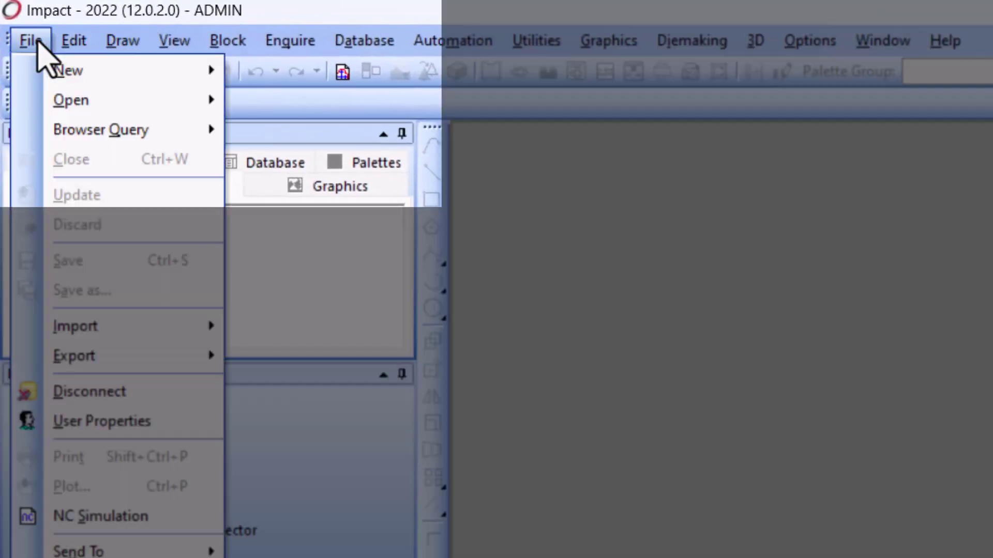
pyautogui.moveTo(177, 70)
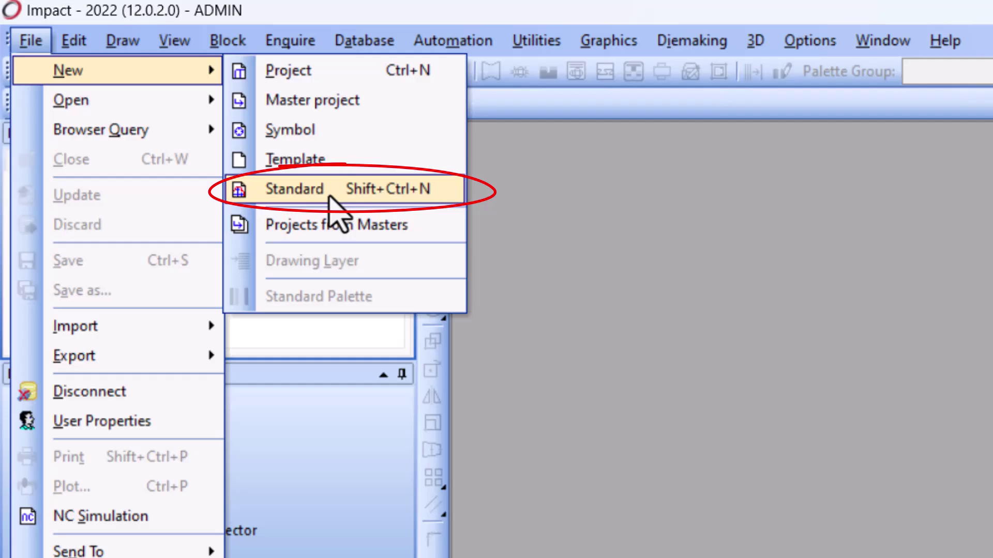
pyautogui.click(334, 192)
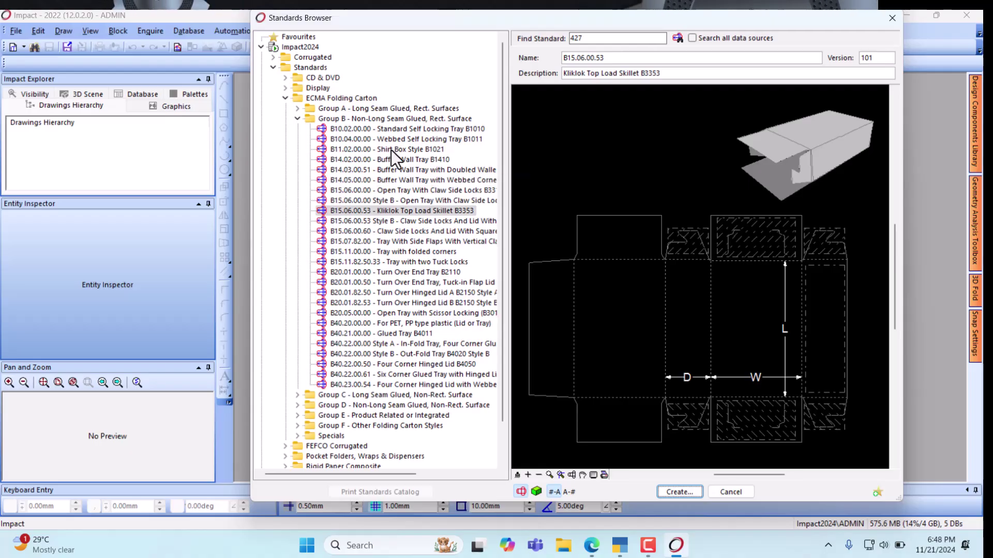
# - Compare the Webbed Self Locking Tray and Style B variant, settling on B15.06.00.53 Kliklok Top Load Skillet
pyautogui.click(368, 138)
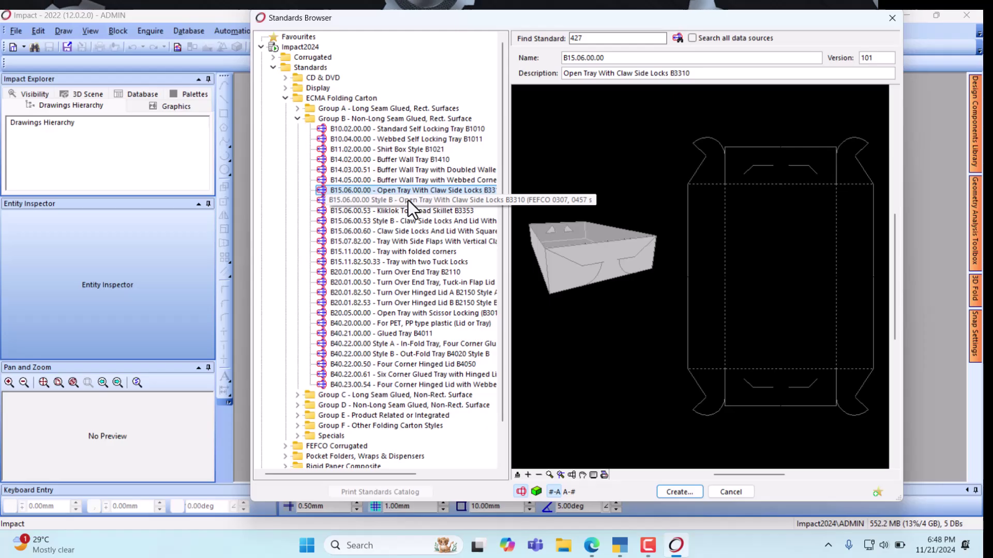
pyautogui.click(406, 209)
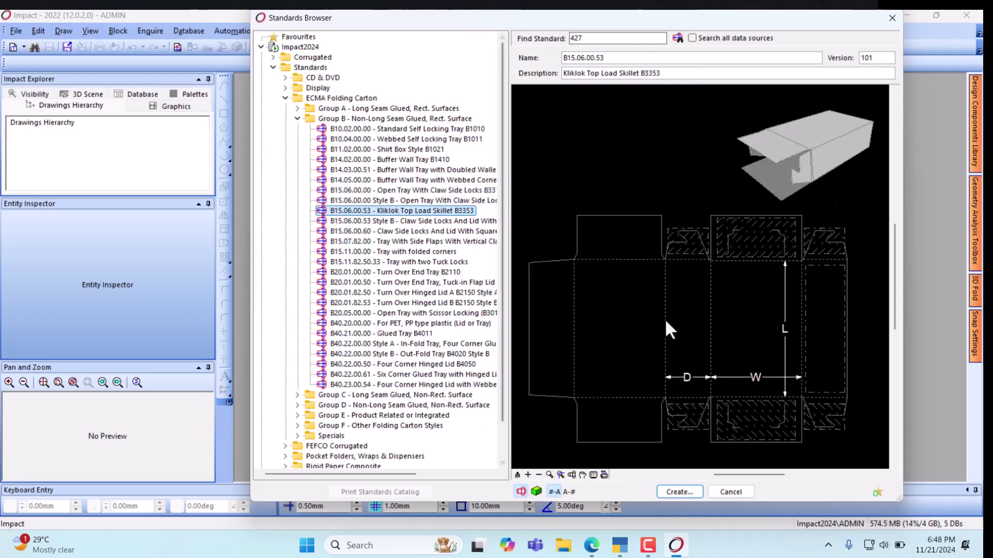
pyautogui.click(408, 222)
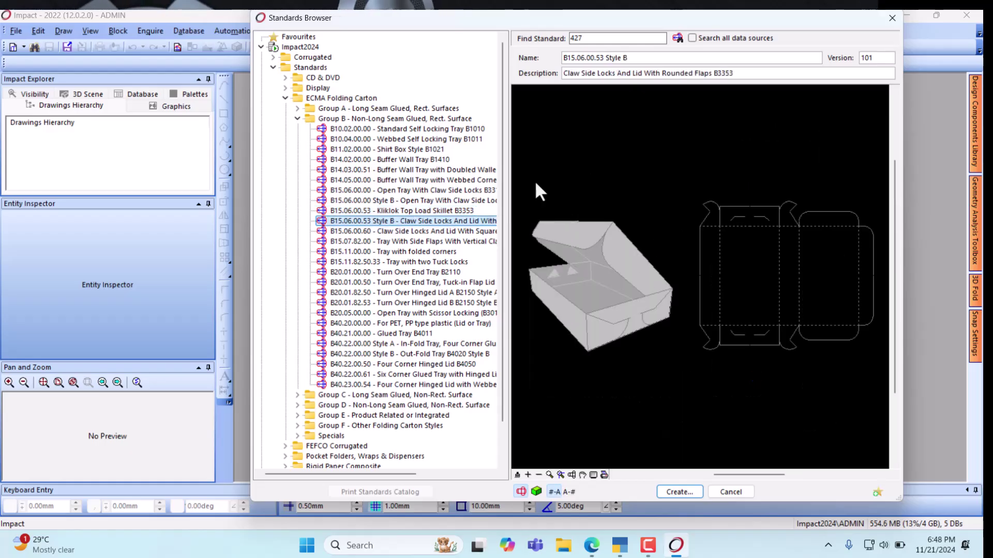
pyautogui.click(386, 210)
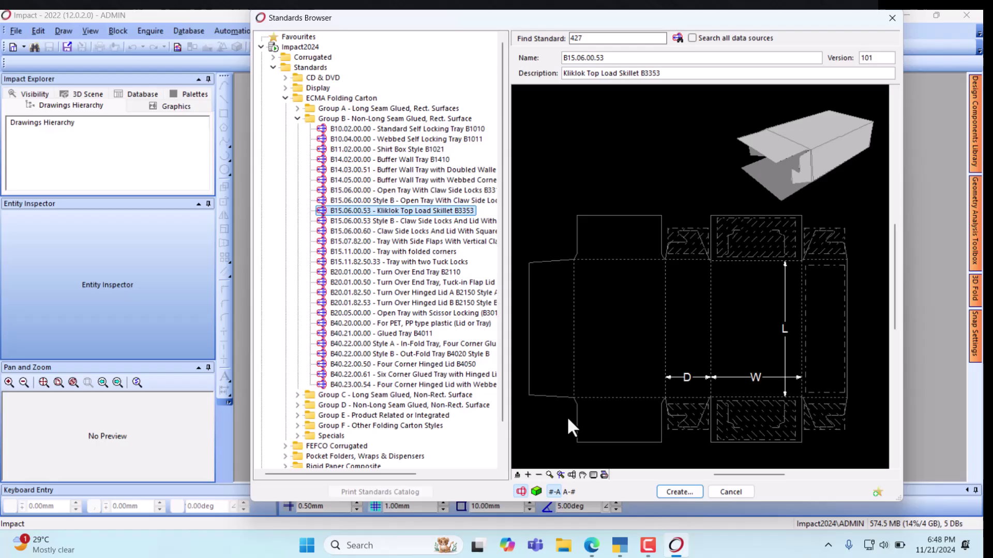
pyautogui.click(536, 493)
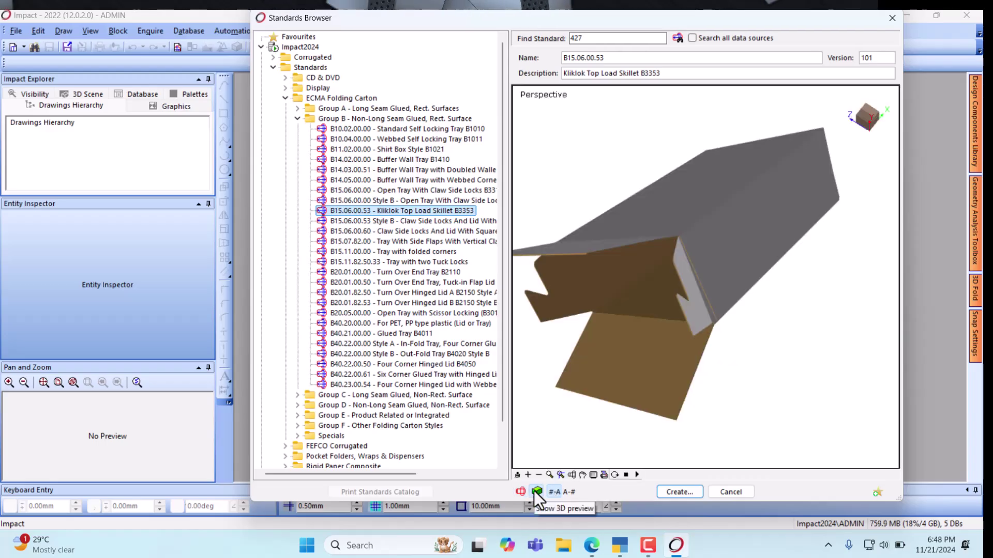
pyautogui.moveTo(877, 114); pyautogui.dragTo(855, 129)
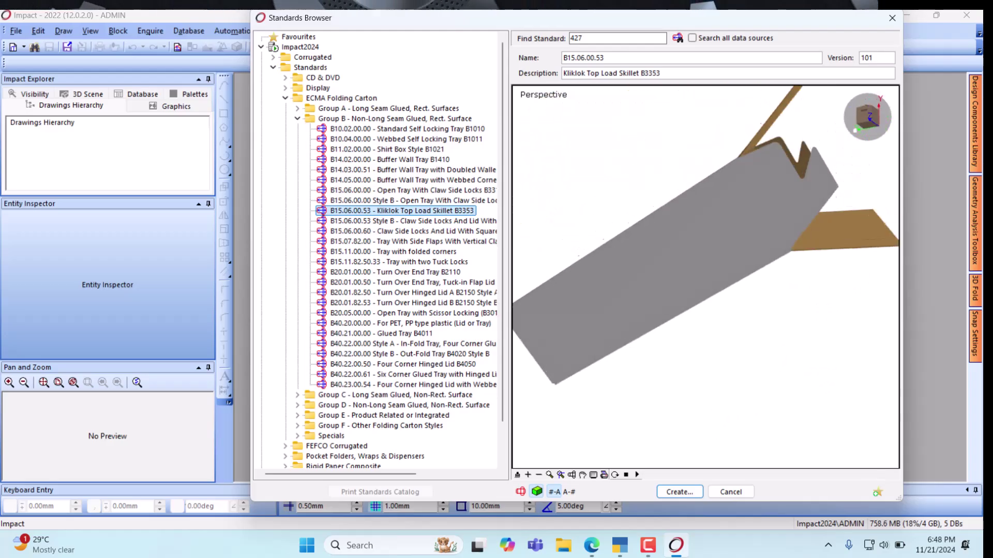
pyautogui.click(522, 492)
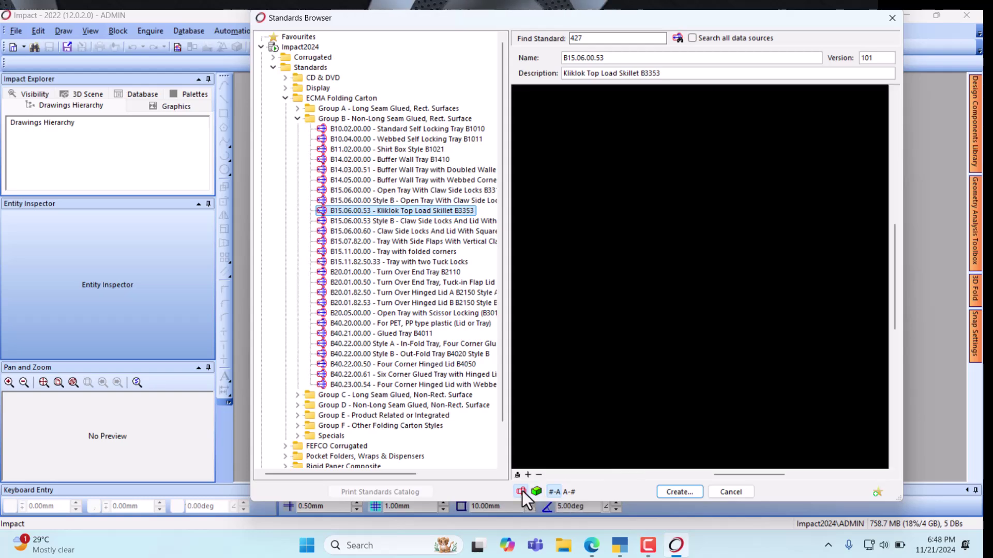
# - Toggle the standards list between description and code order, then create a design from B3353
pyautogui.click(570, 492)
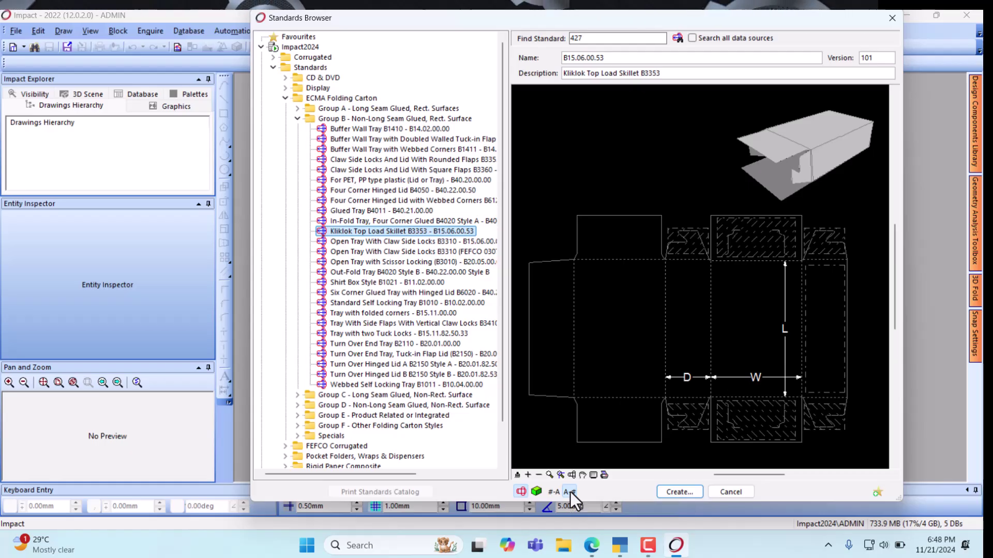
pyautogui.click(553, 493)
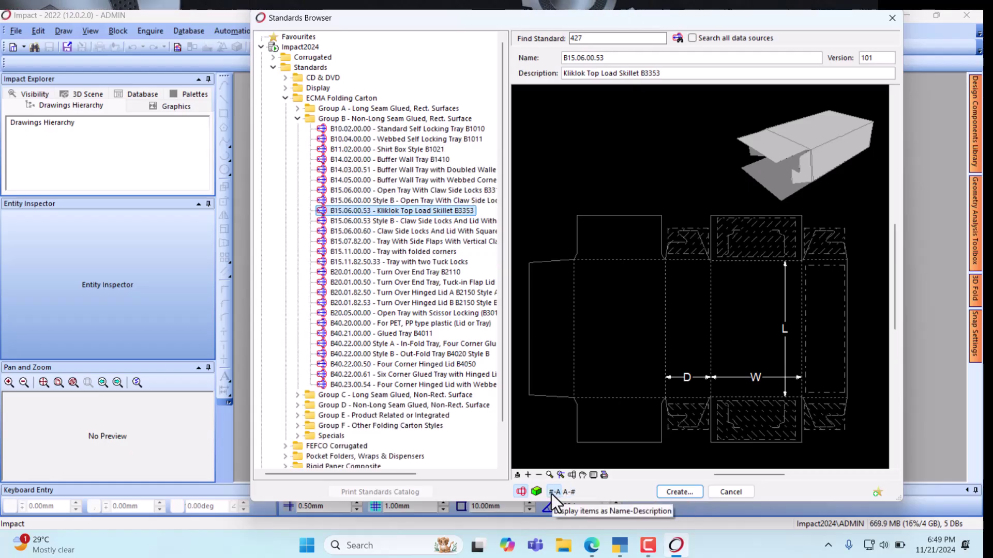
pyautogui.click(675, 492)
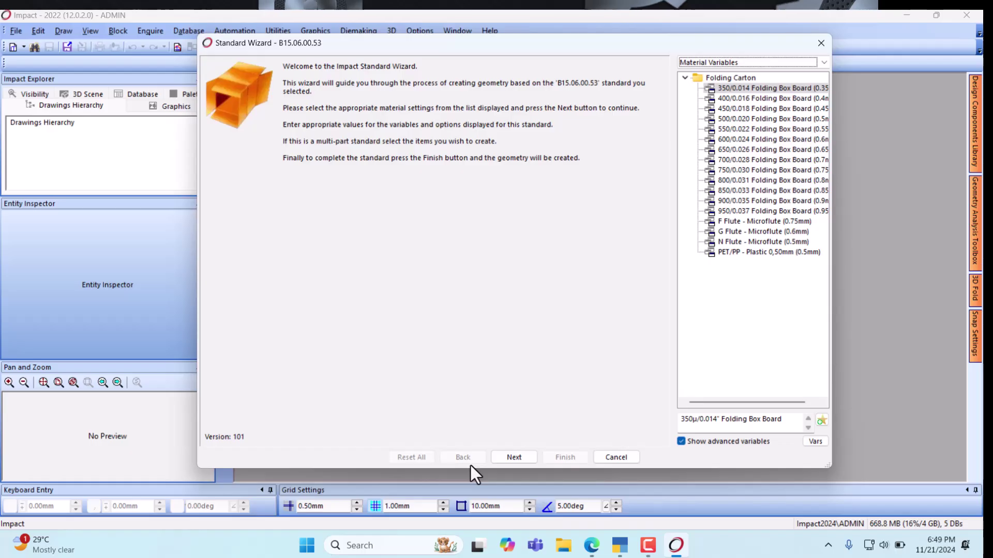
# - Accept the 350/0.014 Folding Box Board material and proceed to the dimensions page
pyautogui.click(516, 455)
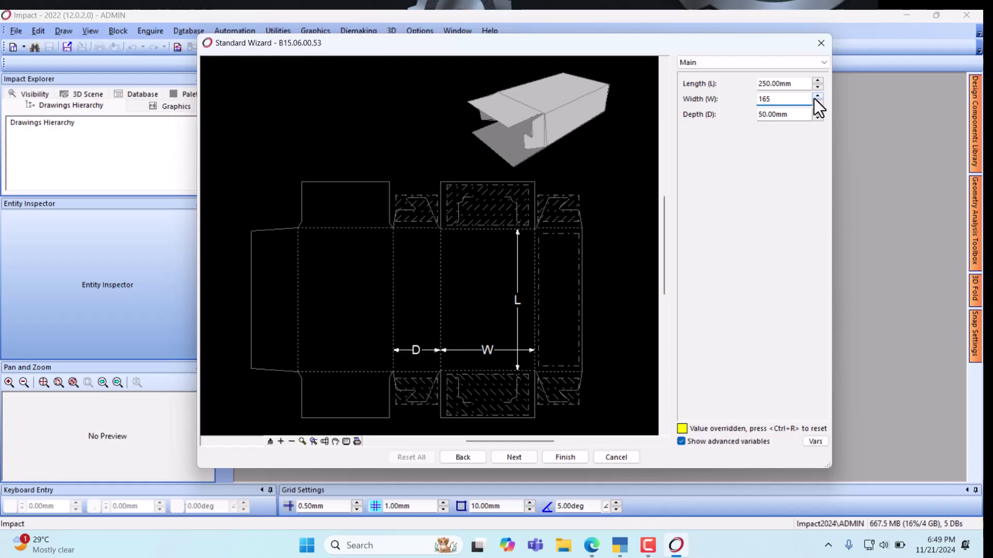
# - Confirm Width 165 mm and set Depth to 75 mm in the Main page
pyautogui.click(787, 115)
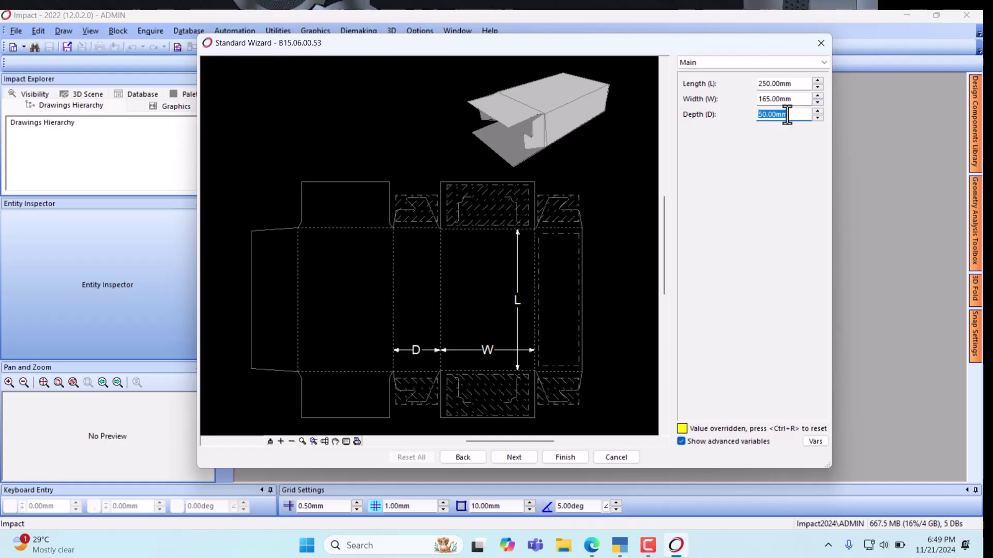
pyautogui.write('75')
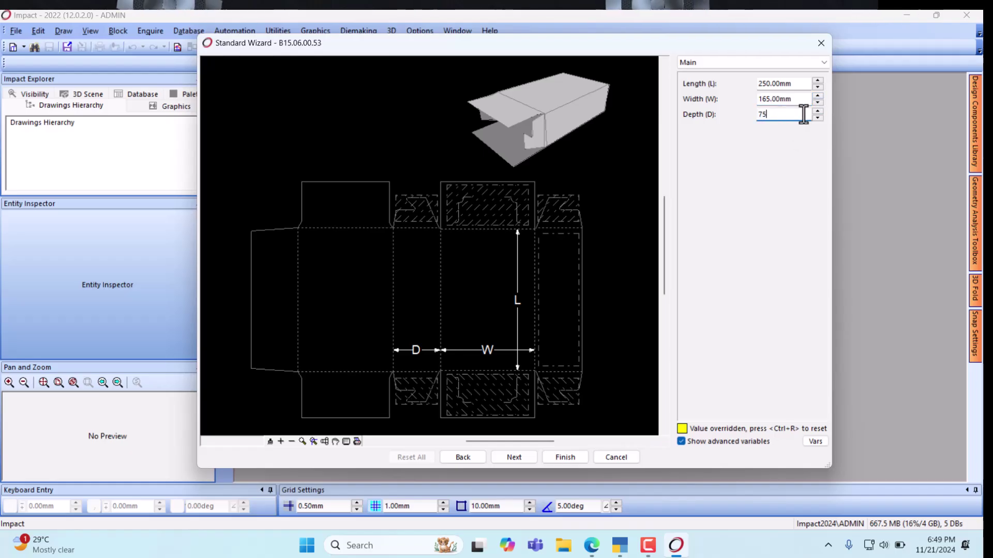
pyautogui.click(507, 460)
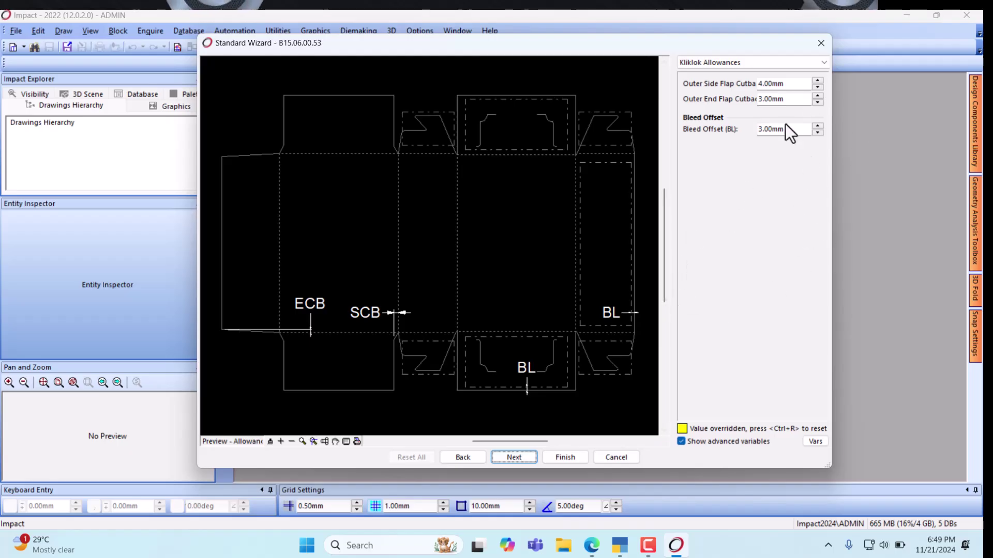
# - Raise the bleed offset to 4.00 mm, keep dimension and grain options, and finish the wizard
pyautogui.click(817, 128)
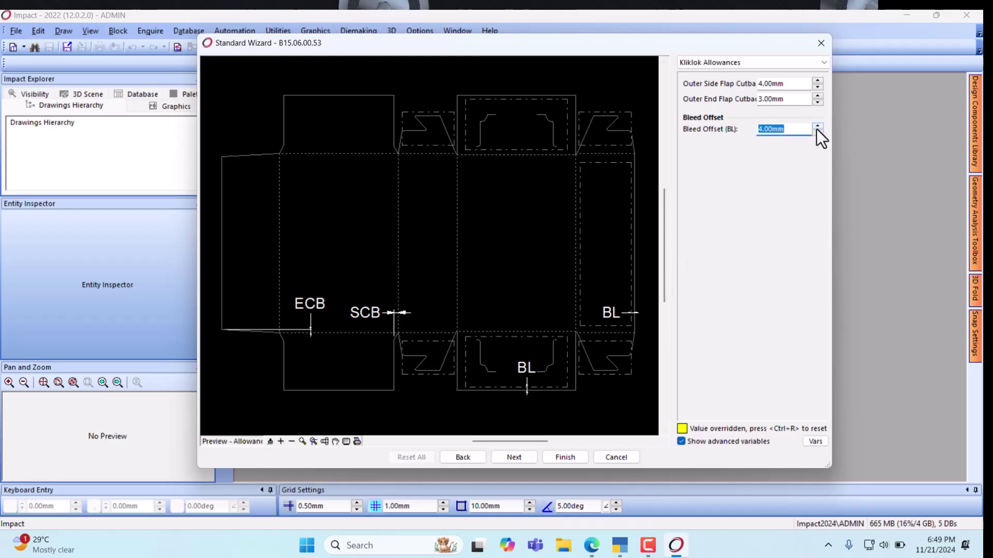
pyautogui.click(817, 128)
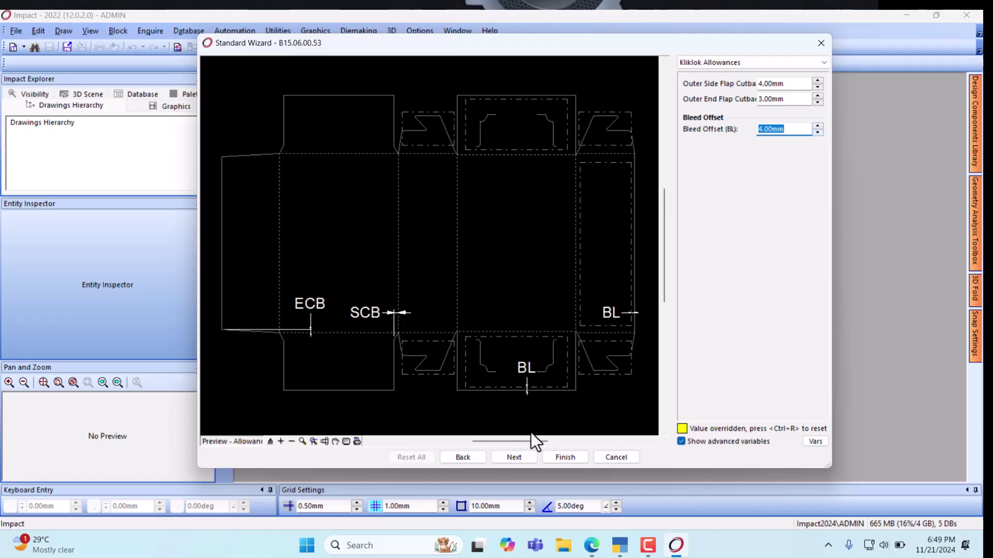
pyautogui.click(513, 457)
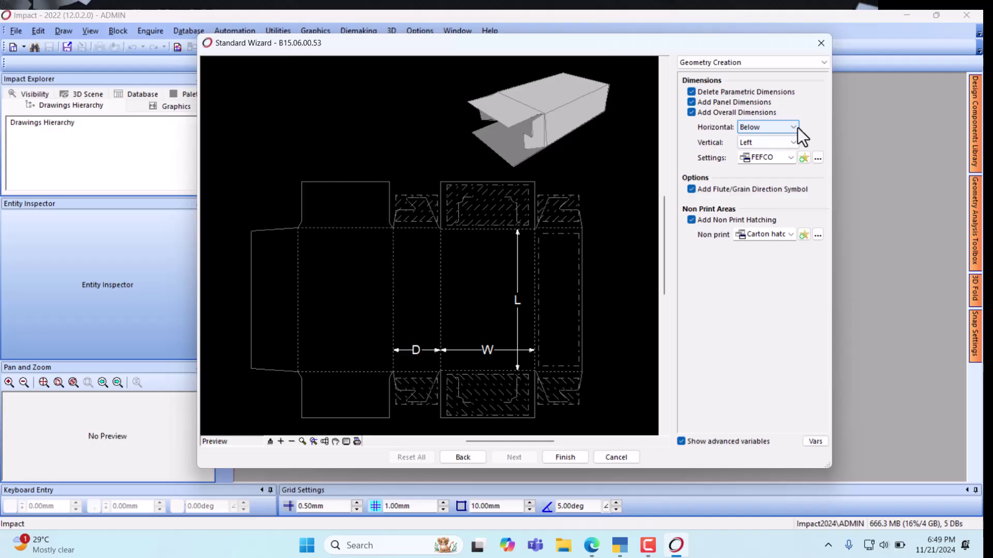
pyautogui.click(560, 457)
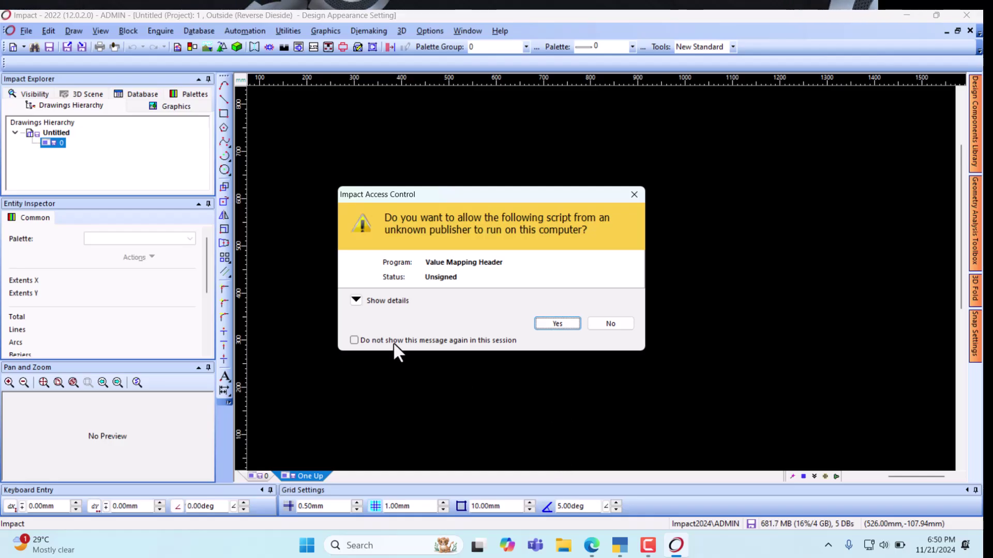
# - Permanently dismiss the Access Control notice and begin placing the grain direction symbol
pyautogui.click(390, 339)
pyautogui.click(609, 324)
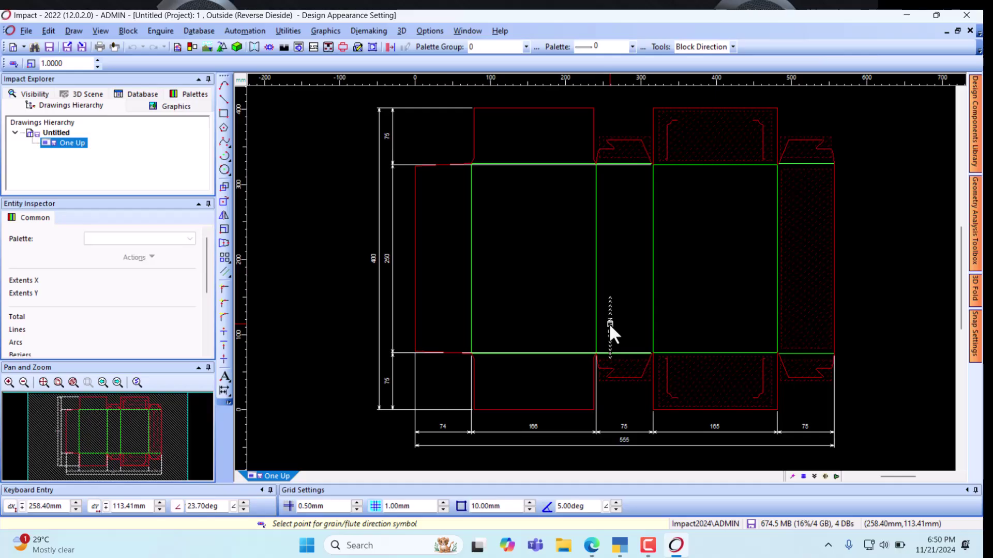
pyautogui.click(854, 257)
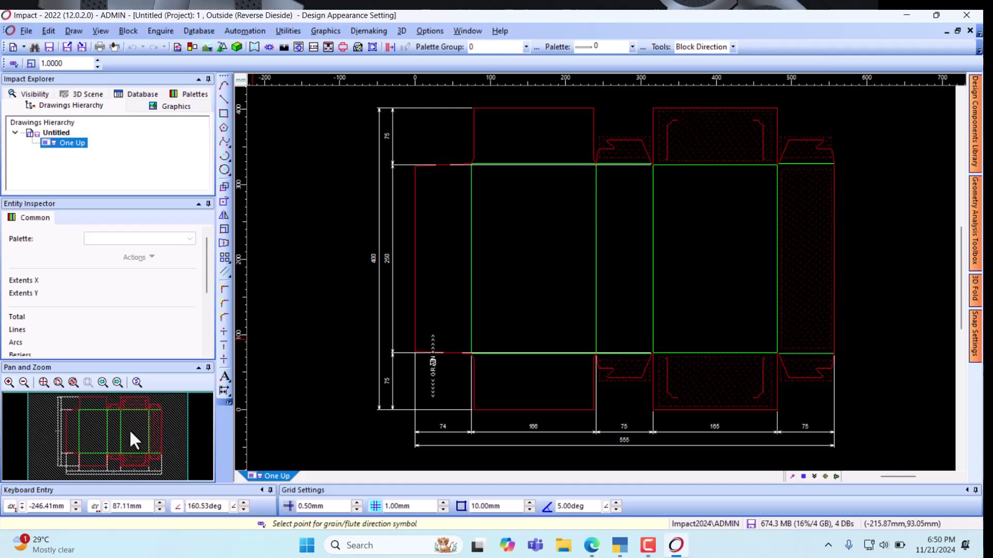
# - Pan around the dieline in the Pan and Zoom overview to inspect its flaps and corners
pyautogui.click(77, 411)
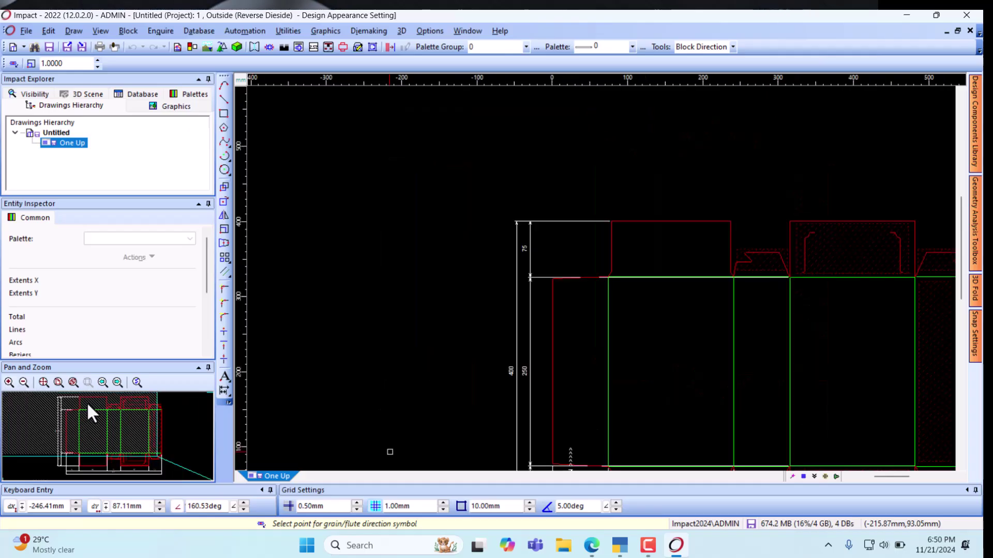
pyautogui.click(87, 401)
pyautogui.click(143, 403)
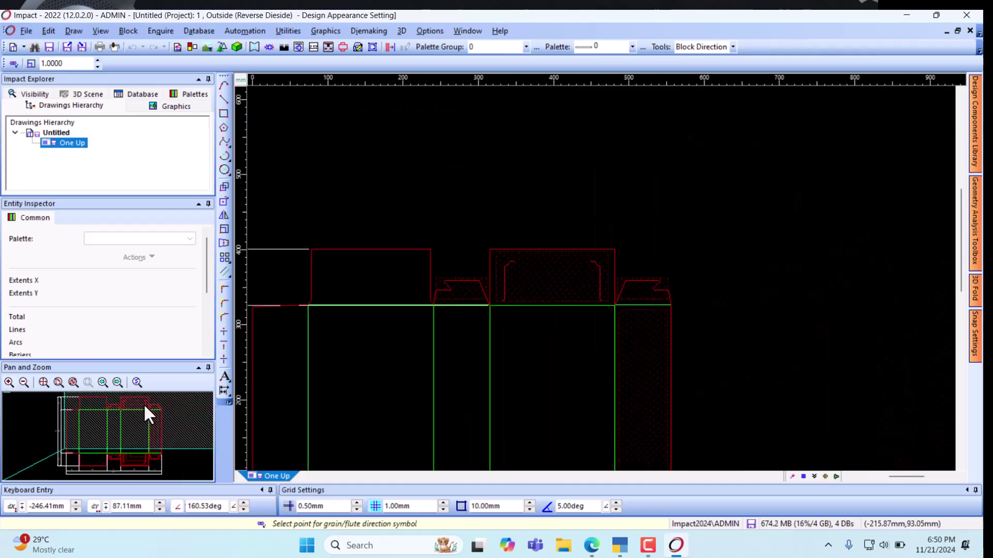
pyautogui.click(151, 448)
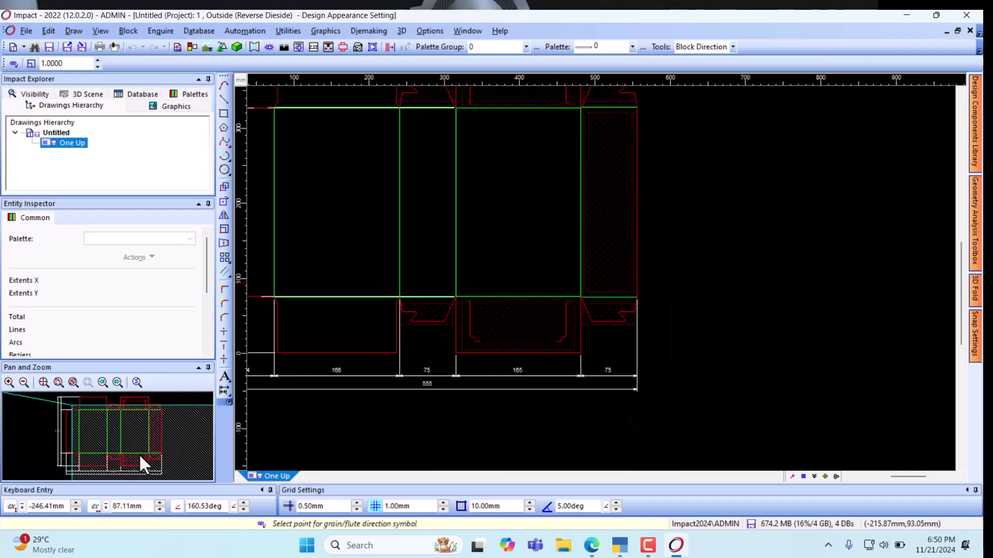
pyautogui.click(126, 455)
pyautogui.click(108, 454)
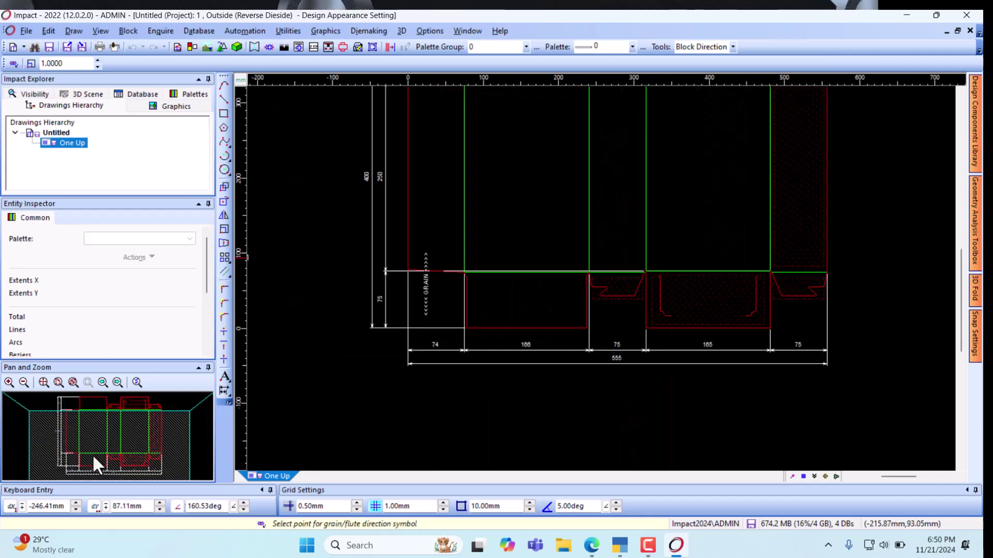
pyautogui.click(78, 452)
pyautogui.click(60, 432)
pyautogui.click(85, 403)
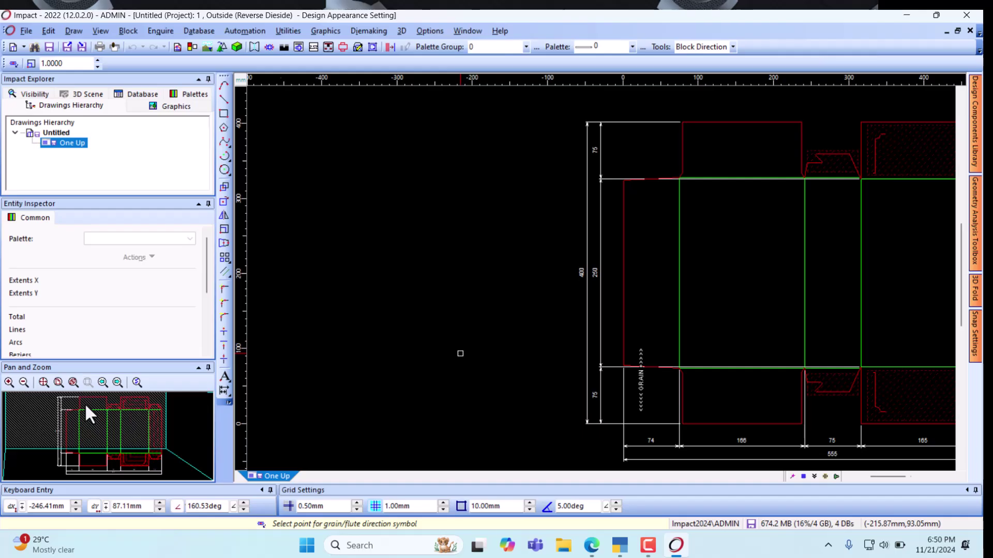
pyautogui.click(119, 418)
pyautogui.click(95, 429)
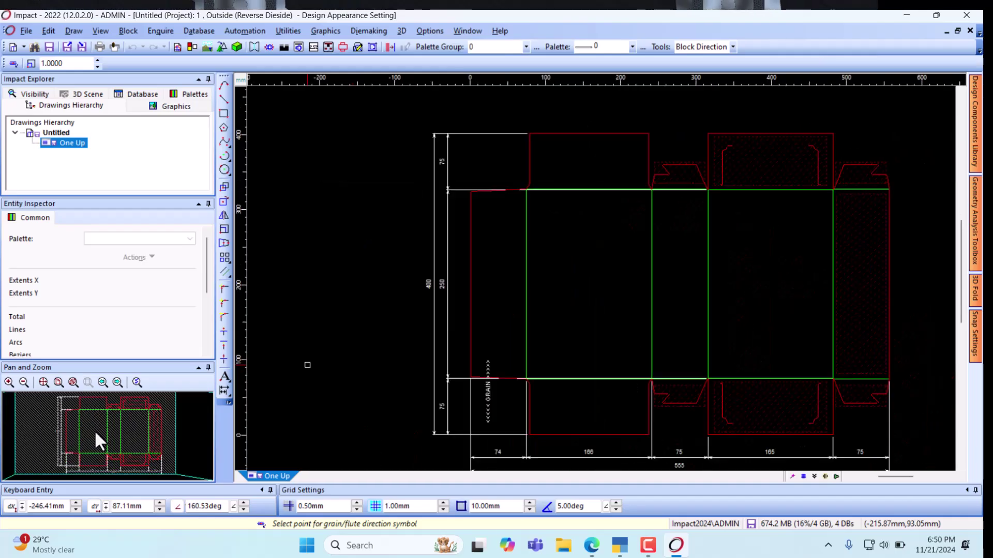
# - Zoom to extents and fix the grain symbol below the lower-left flap beside the 74 mm dimension
pyautogui.click(44, 384)
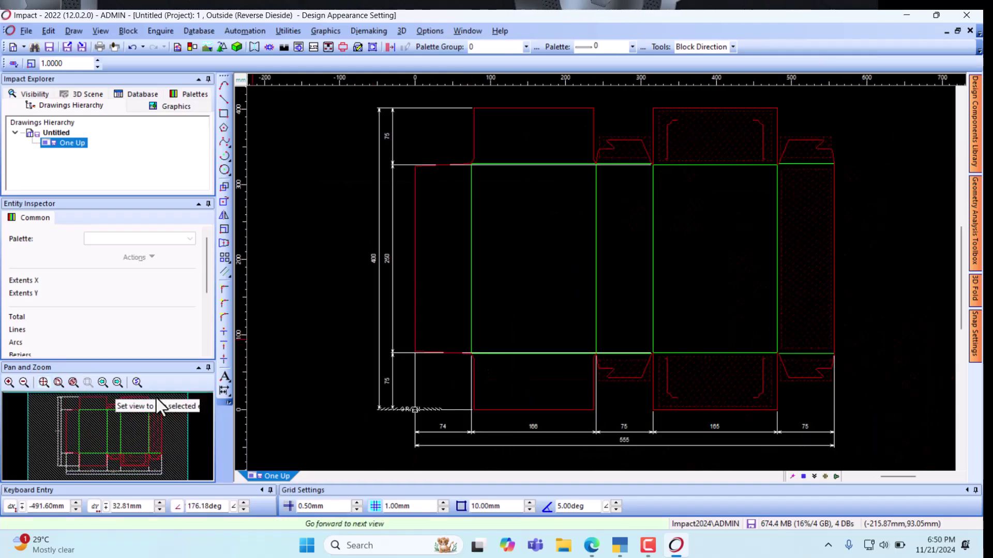
pyautogui.click(224, 359)
pyautogui.click(444, 416)
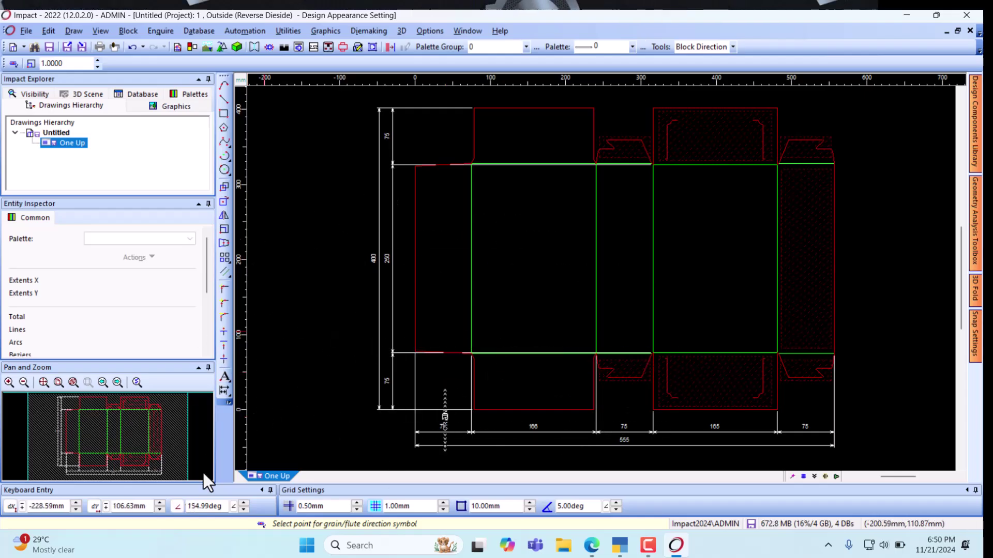